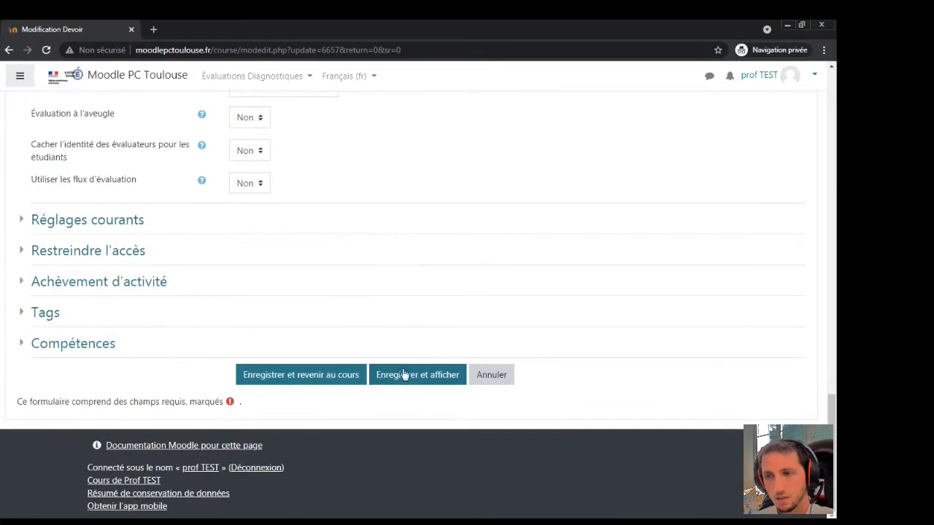
Save and display the assignment, and start a new evaluation form named "Approche par compétences"
click(404, 373)
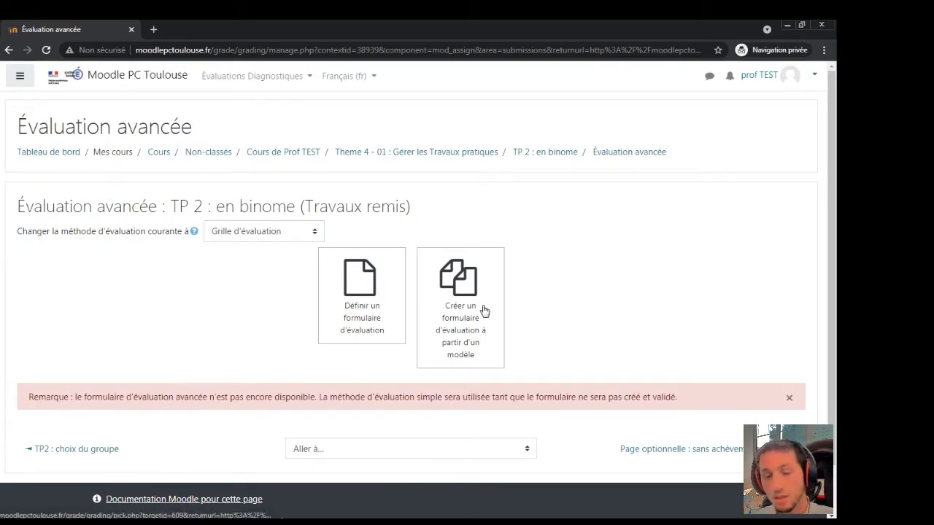
click(355, 299)
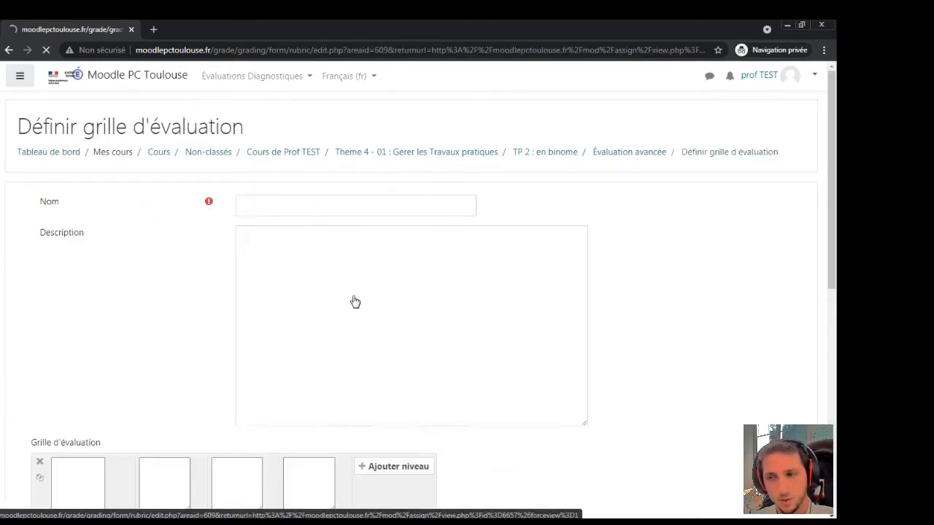
click(307, 206)
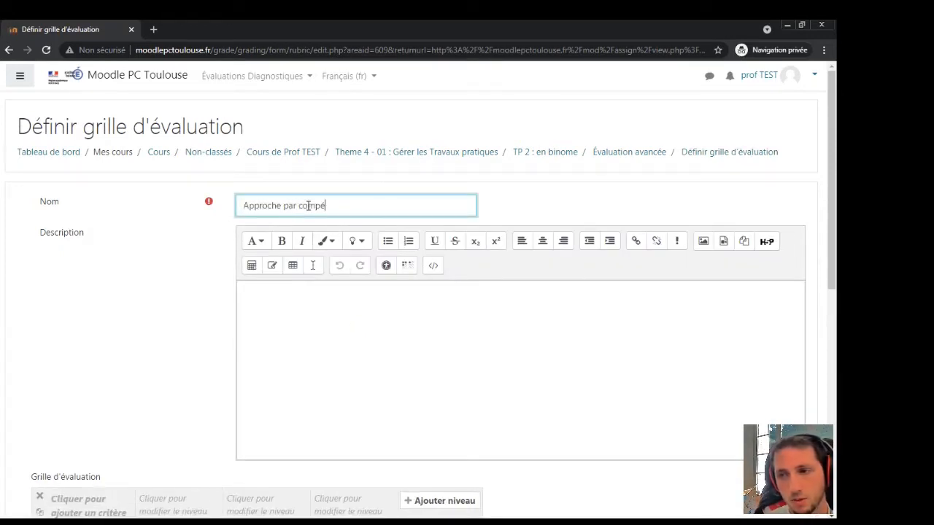
Name the first criterion "Approprier" and define its 1-point level as "Appropriation partielle" and its 2-point level as "Bonne appropriation"
scroll(358, 219, down, 3)
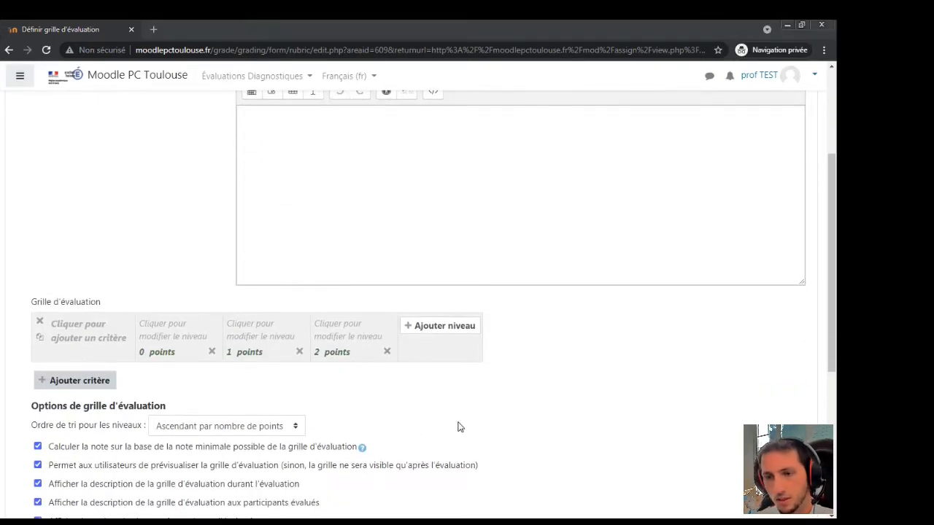
click(102, 334)
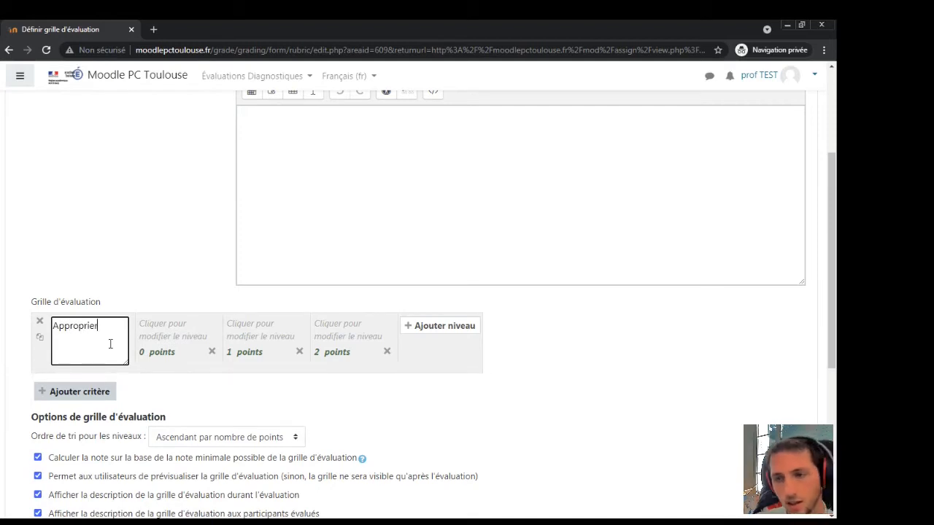
click(171, 326)
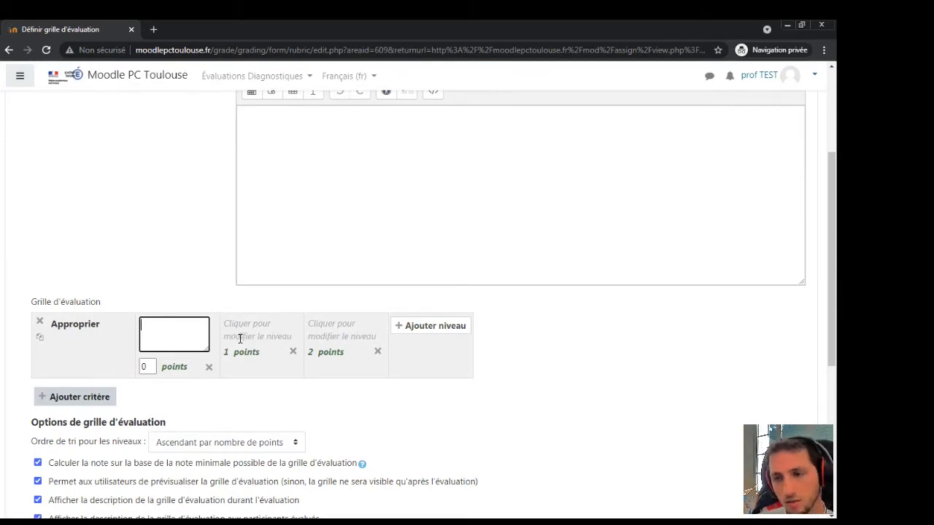
click(241, 335)
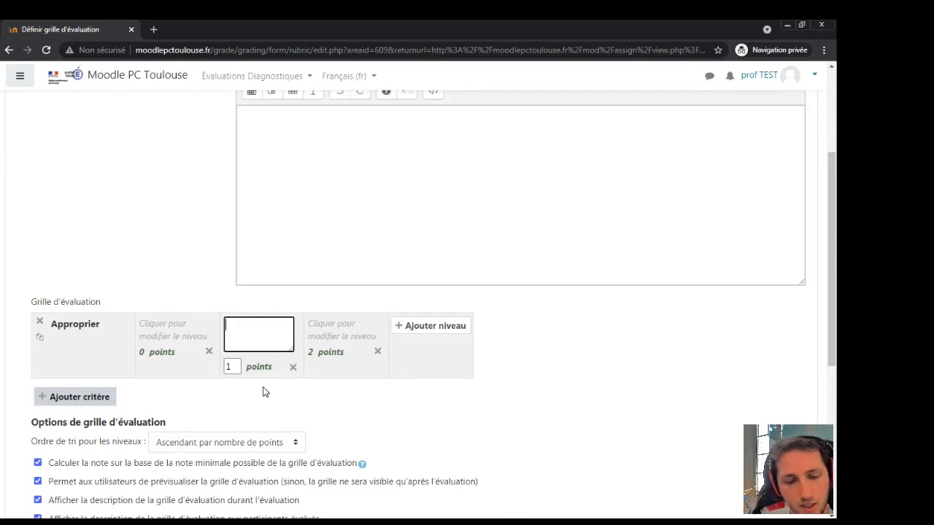
text(Appropriati)
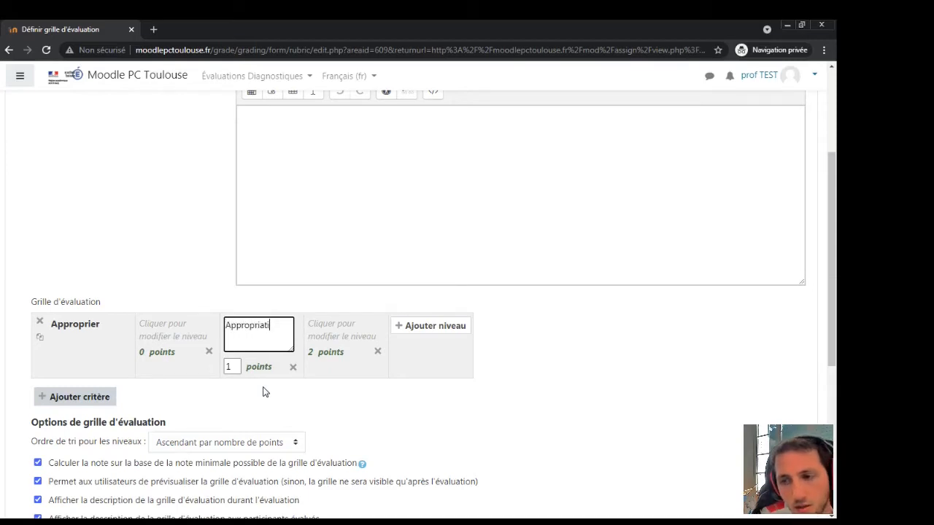
text(on partielle)
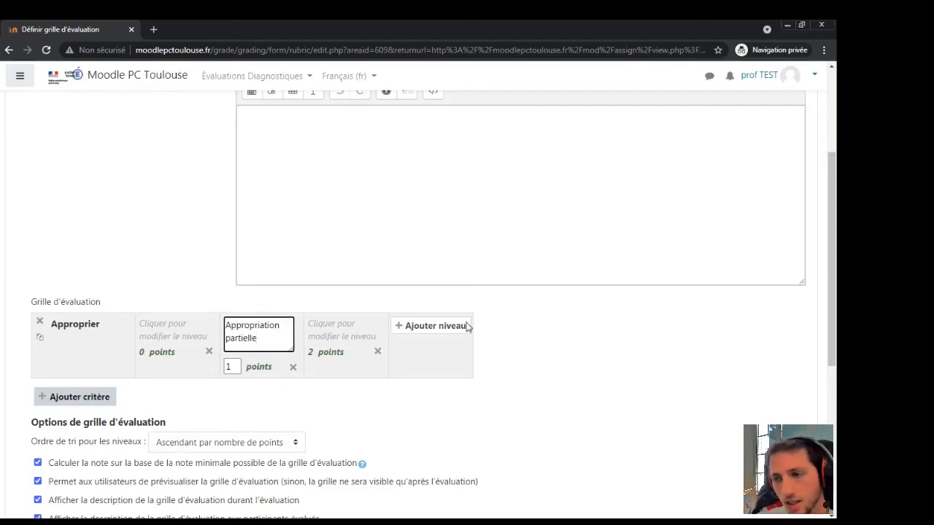
click(327, 331)
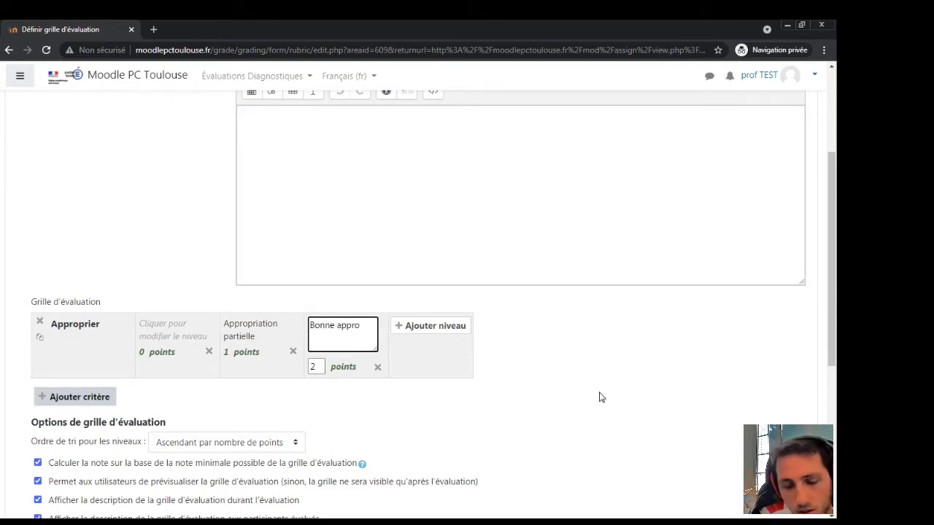
text(Bonne appropriation)
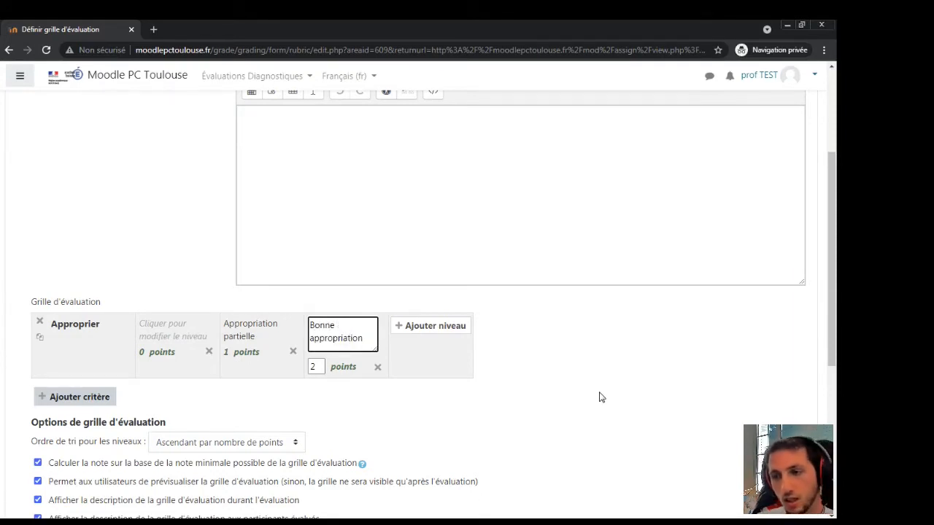
click(601, 397)
Add a second criterion with the text "questions 1-5 : Analyser" and an empty third criterion below it
click(80, 380)
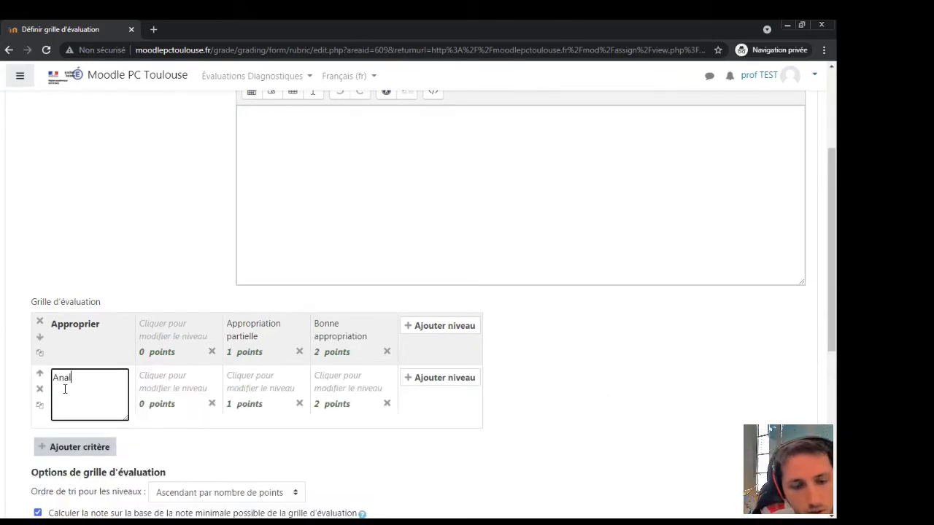
click(100, 436)
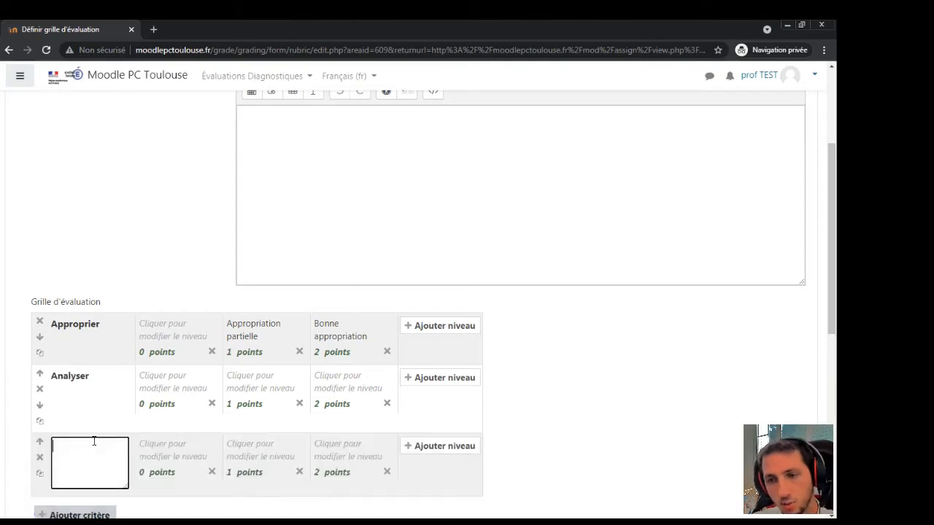
click(84, 378)
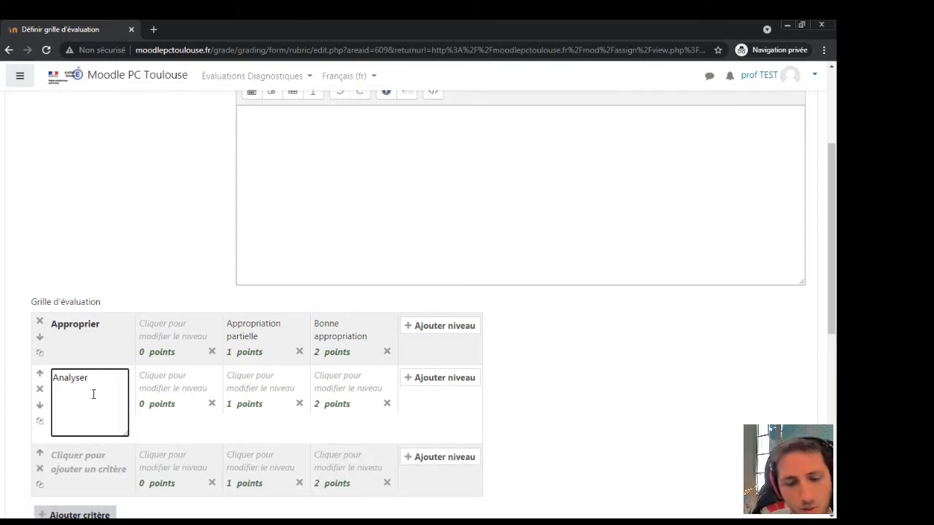
text(questions 1)
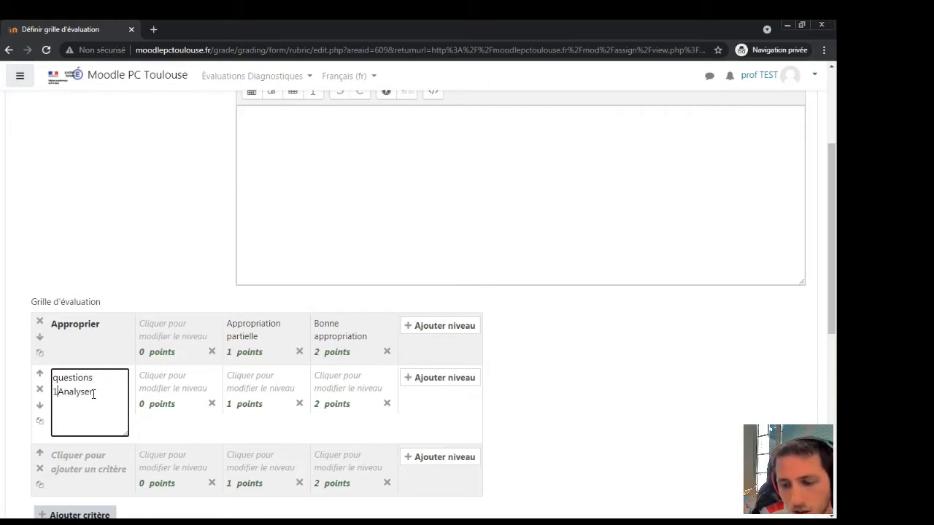
text(-5 :)
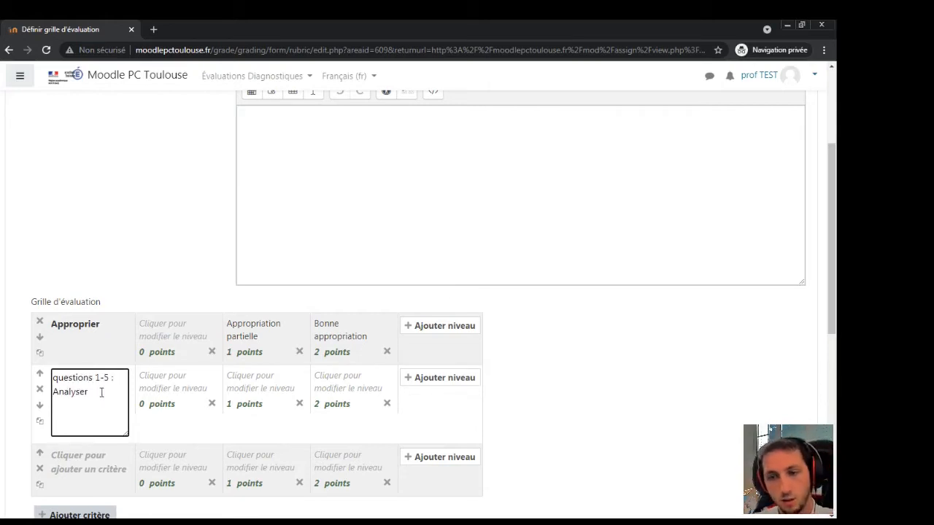
Enter "question 6-10 Analyser" as the text of the third criterion
scroll(110, 402, down, 1)
click(94, 404)
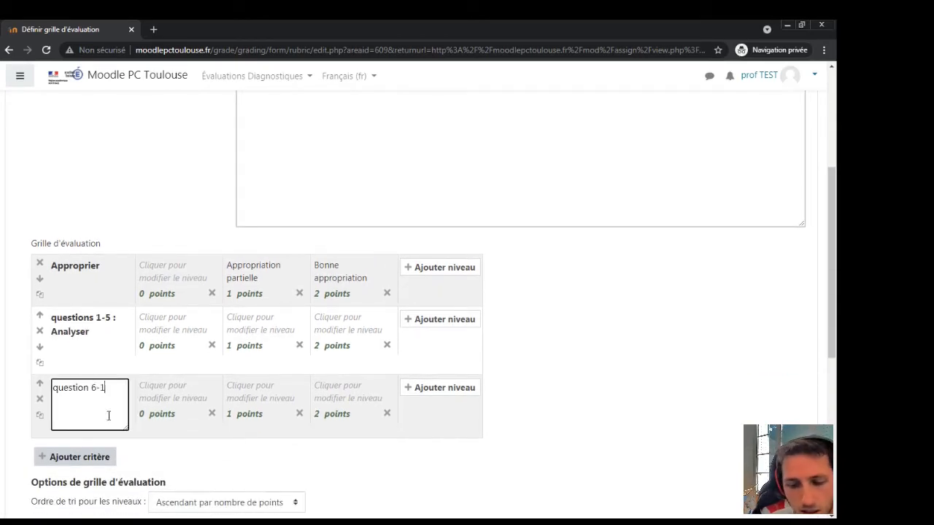
text(question 6-10 Analyser)
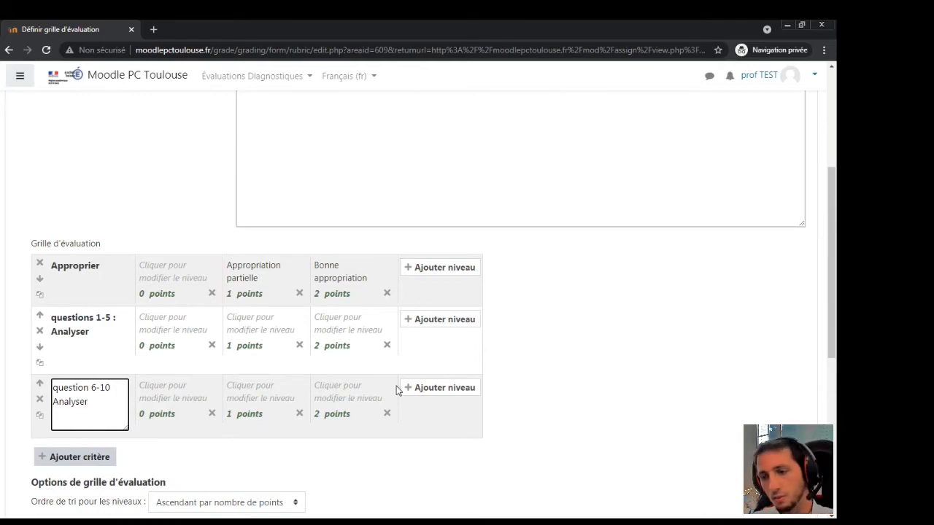
click(436, 368)
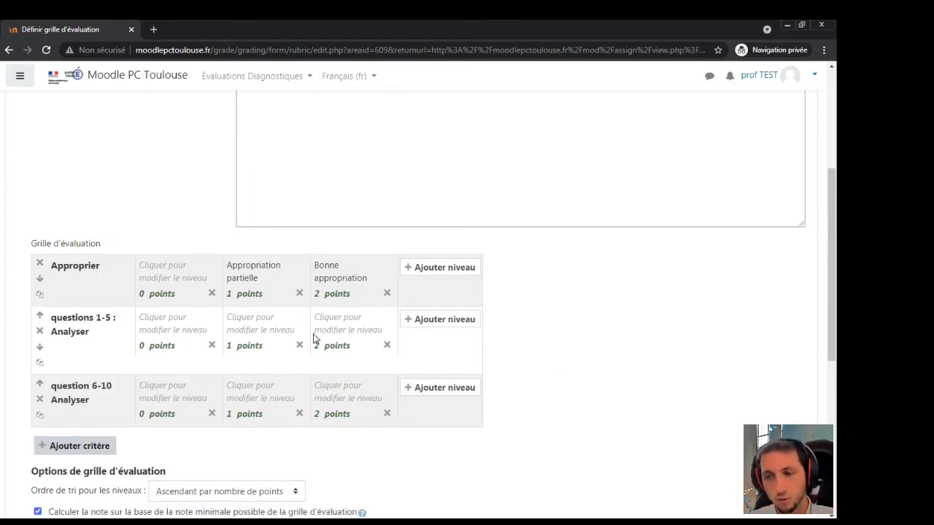
Review the evaluation grid options and try to save the grid as ready for use
scroll(483, 323, down, 1)
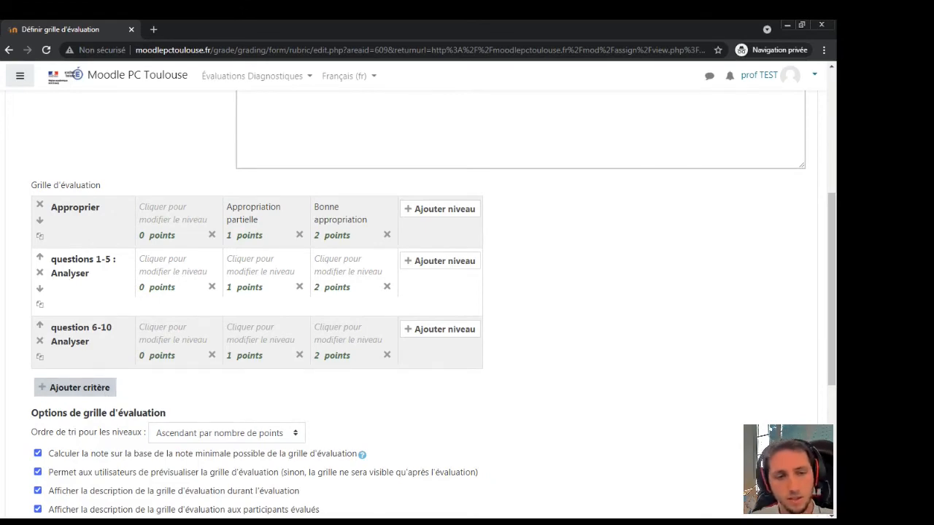
scroll(175, 299, down, 4)
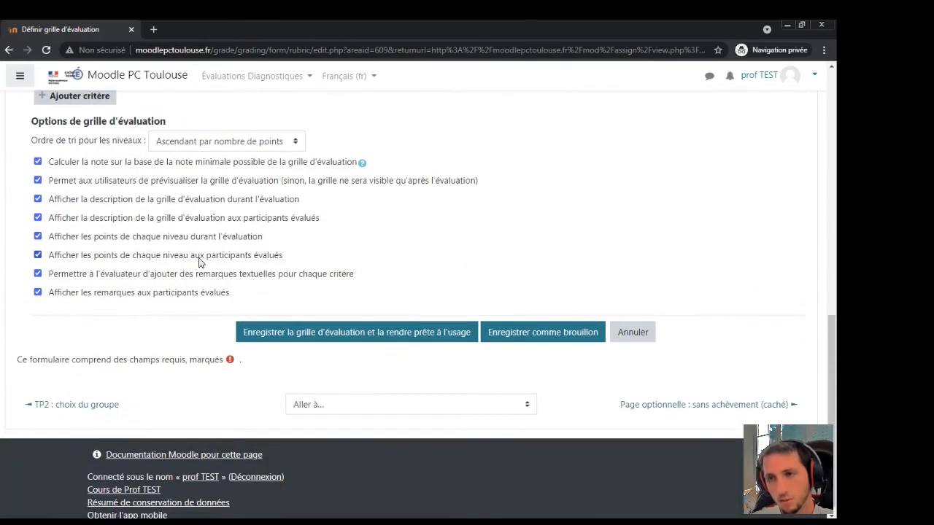
scroll(350, 307, up, 1)
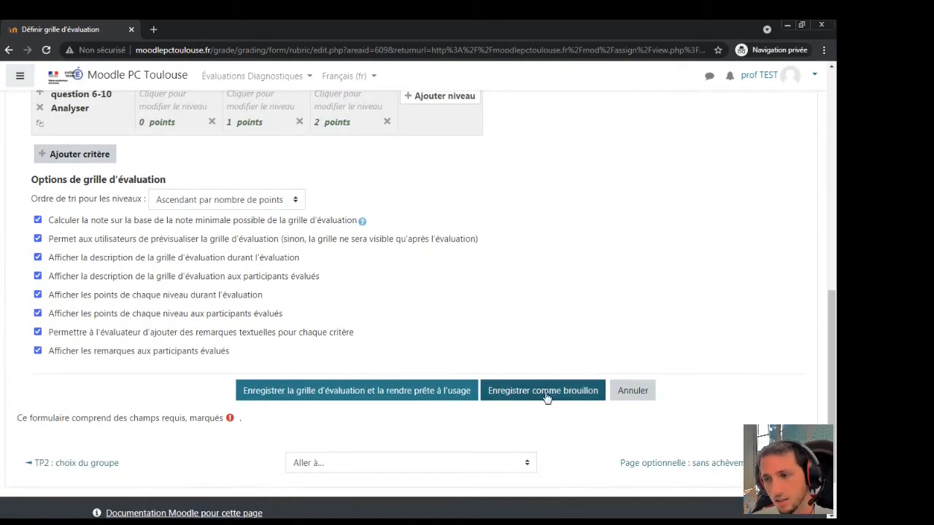
click(403, 392)
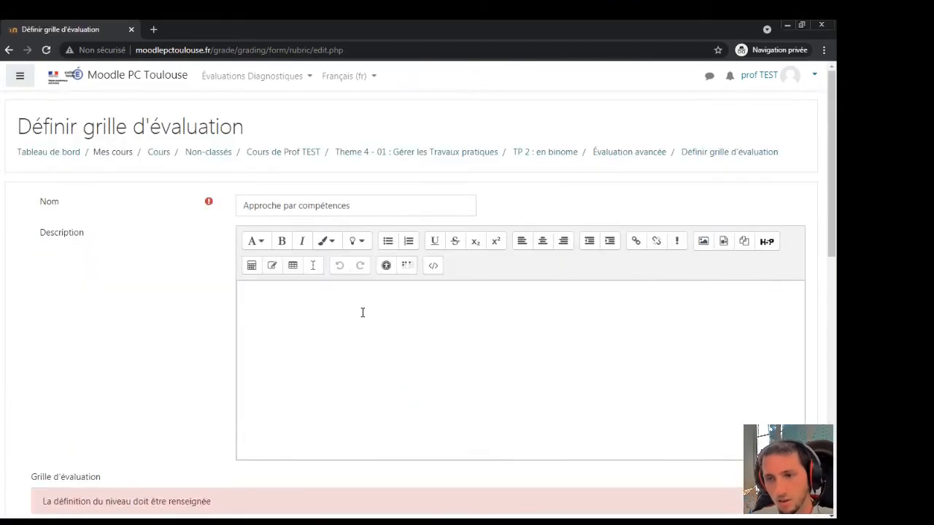
Define the 0-point level of Approprier as "pas suffisant" and the three levels of questions 1-5 as "sdf", "dsfg" and "sdfg"
scroll(117, 277, down, 3)
click(167, 312)
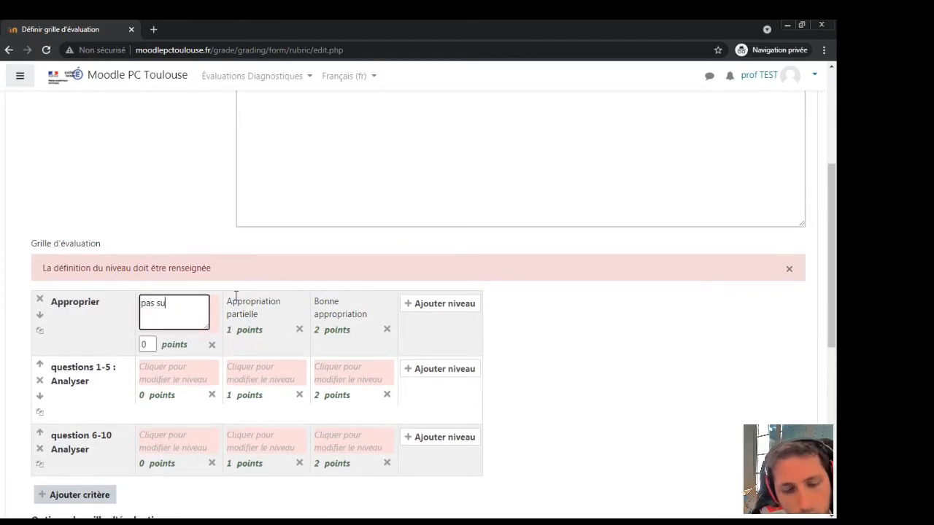
click(205, 367)
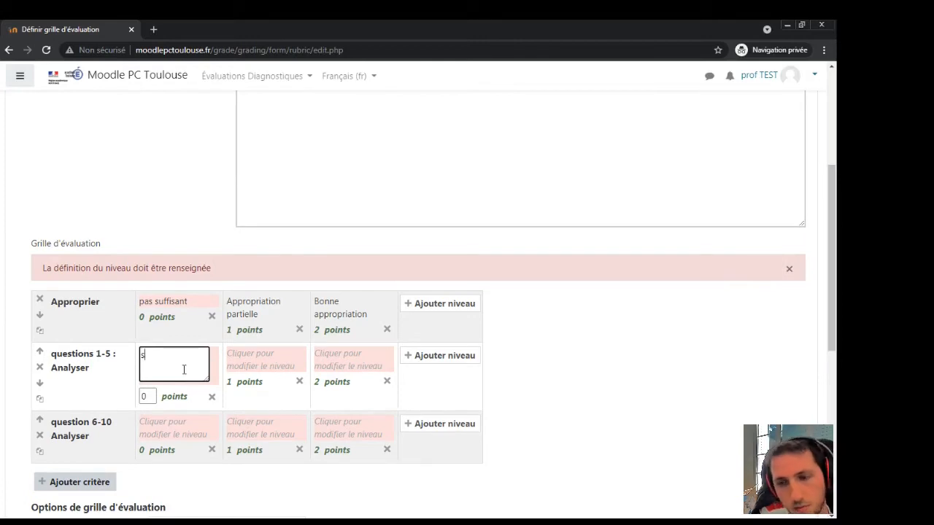
click(263, 363)
text(dsfg)
click(352, 363)
text(sdfg)
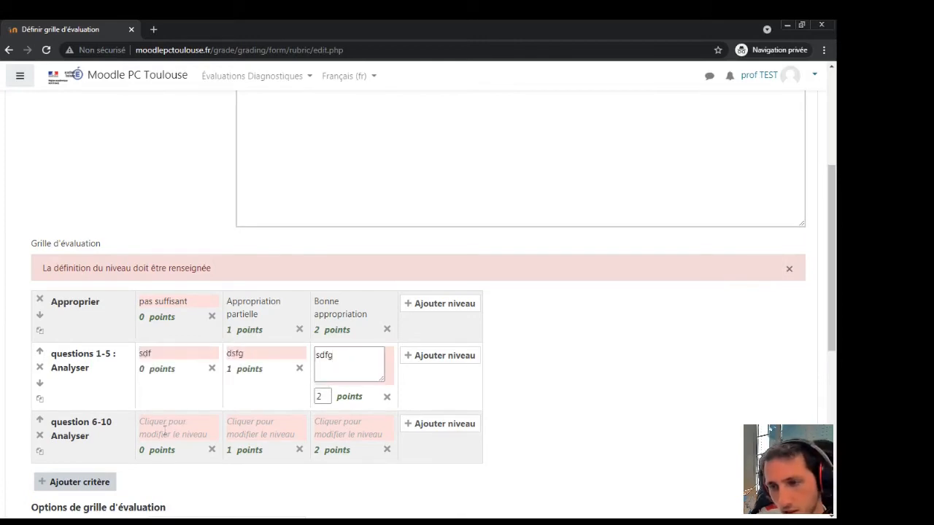
Define the three levels of the question 6-10 criterion as "dsg", "dsf" and "fdsg", and save the grid as ready for use
click(183, 426)
text(dsg)
click(277, 429)
text(dsf)
click(310, 429)
text(fdsg)
scroll(328, 413, down, 5)
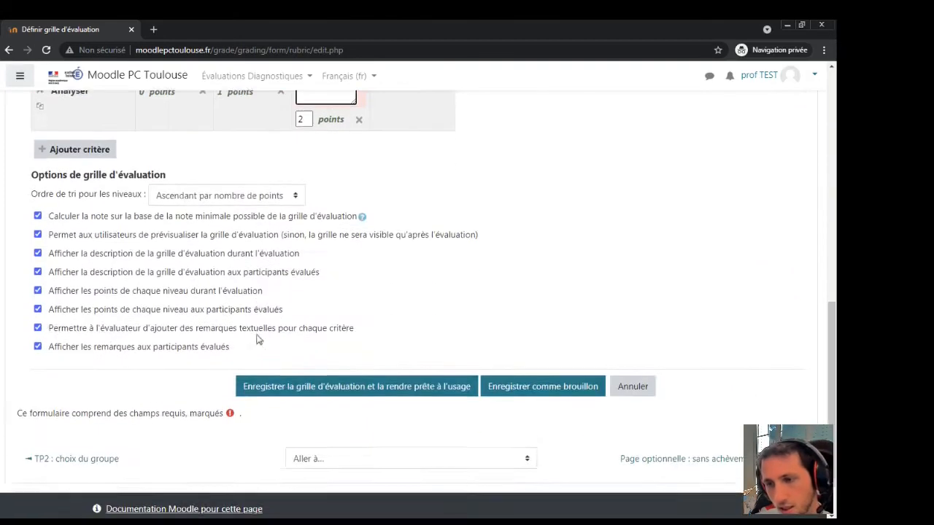
click(397, 387)
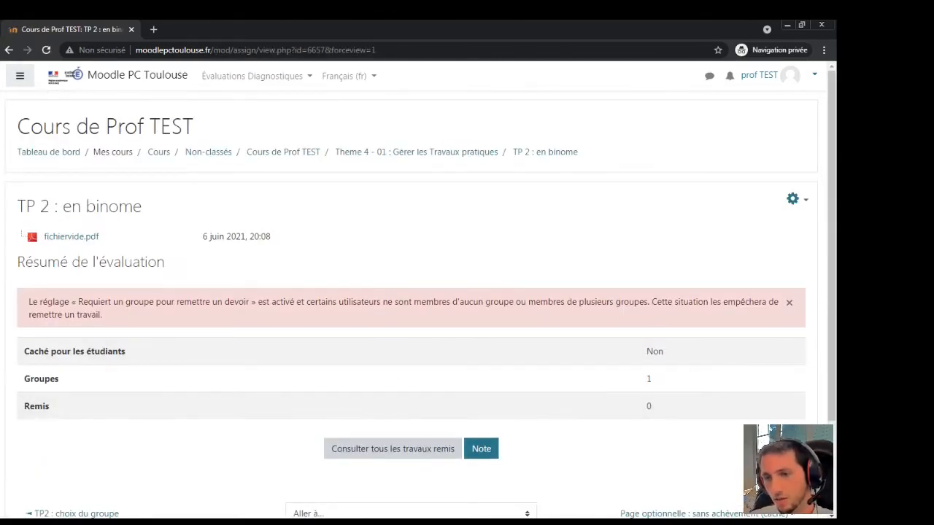
Switch to the student's browser window, reload the assignment "TP 2 : en binome" and examine its evaluation criteria
key(alt+Tab)
scroll(229, 203, up, 3)
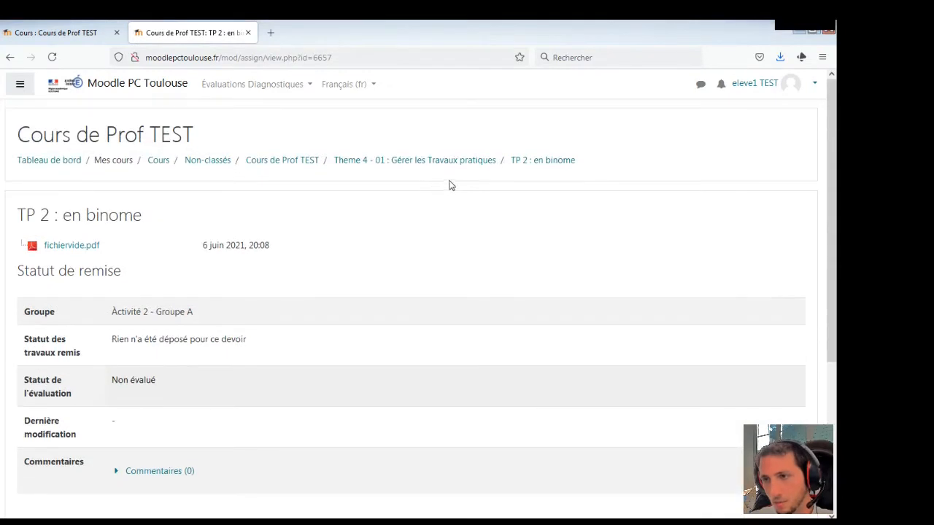
click(527, 162)
scroll(503, 231, down, 3)
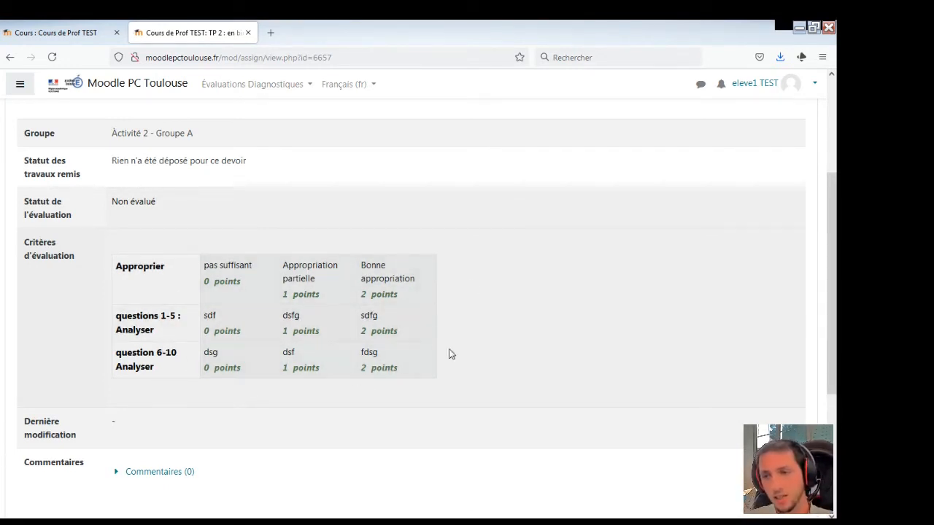
scroll(347, 289, down, 2)
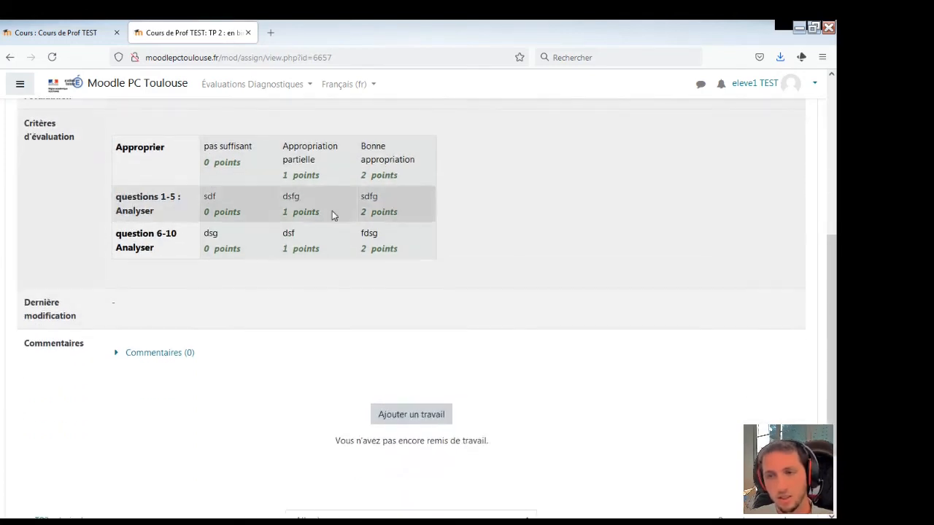
Start a submission for the assignment as the student and upload fichiervide.pdf to its submitted files
click(414, 418)
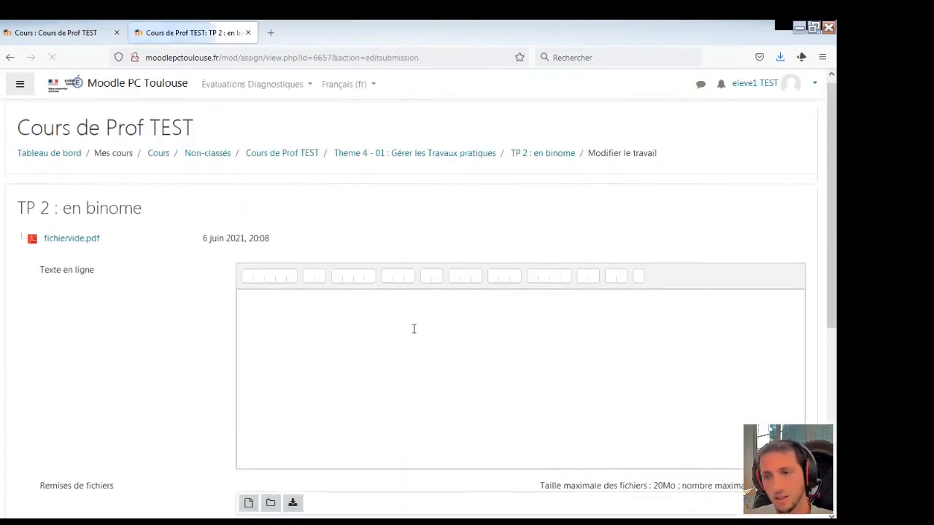
scroll(433, 328, down, 4)
click(314, 301)
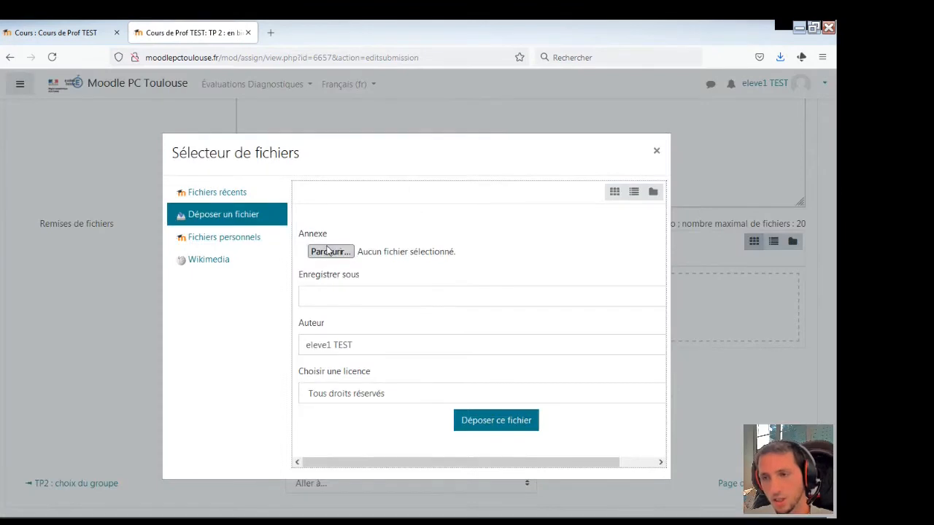
click(330, 251)
click(189, 103)
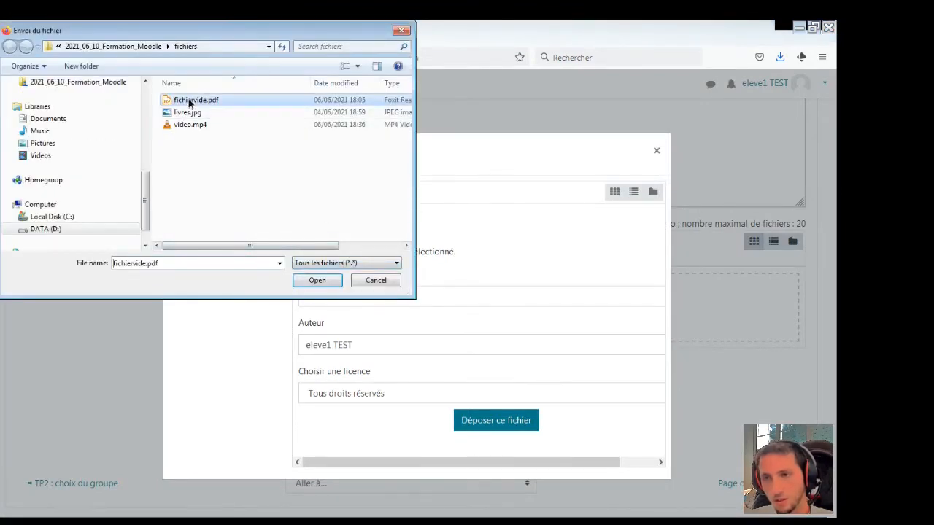
click(314, 283)
click(478, 414)
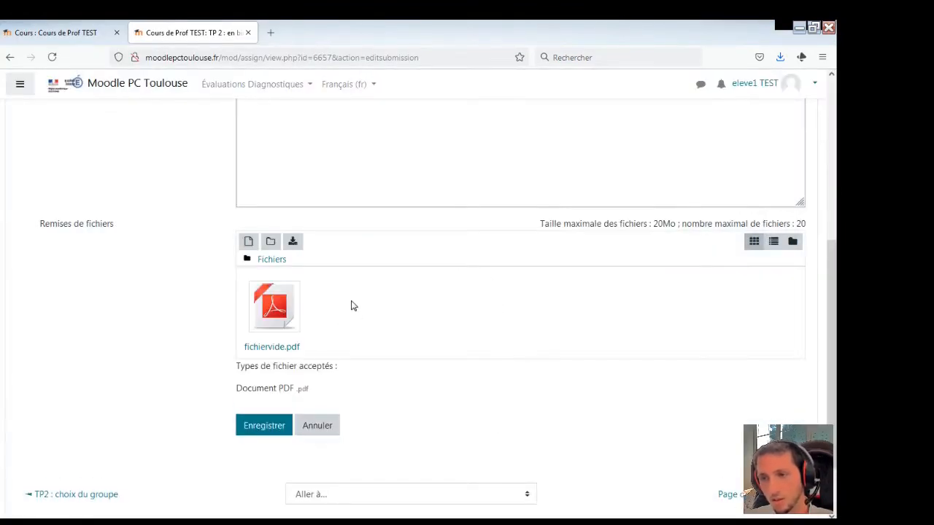
Review the submission form for "TP 2 : en binome" and save the student's submission
scroll(279, 197, up, 3)
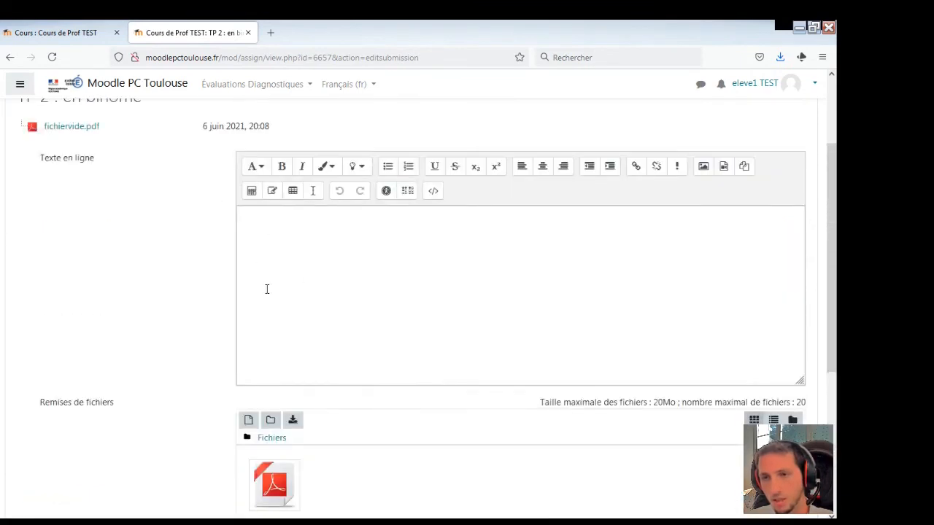
scroll(267, 288, down, 4)
click(252, 371)
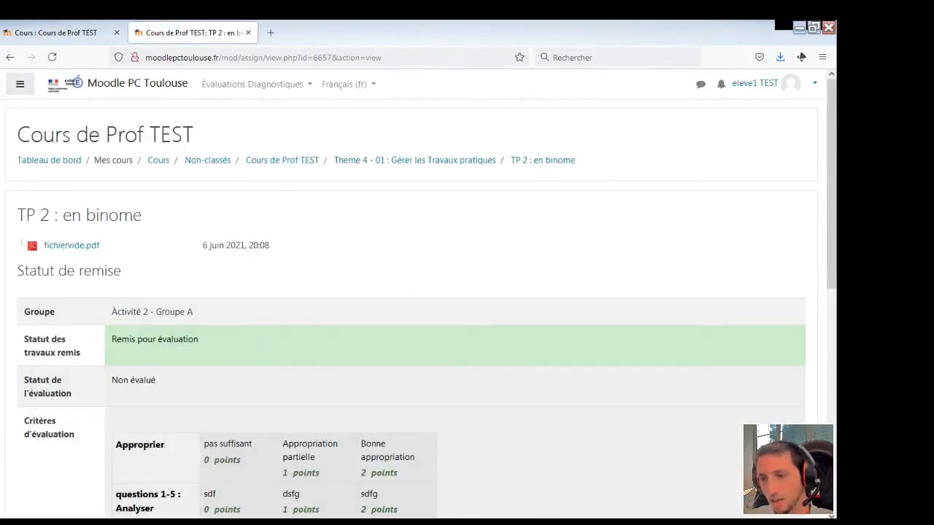
Switch to the teacher's browser window, reload the assignment, list all submissions and open the first student's work for grading
click(306, 522)
key(F5)
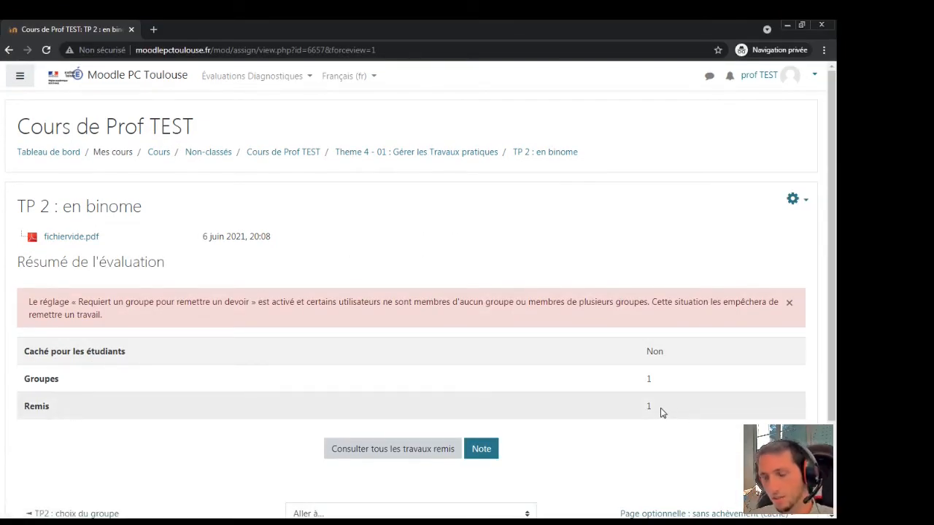
click(442, 450)
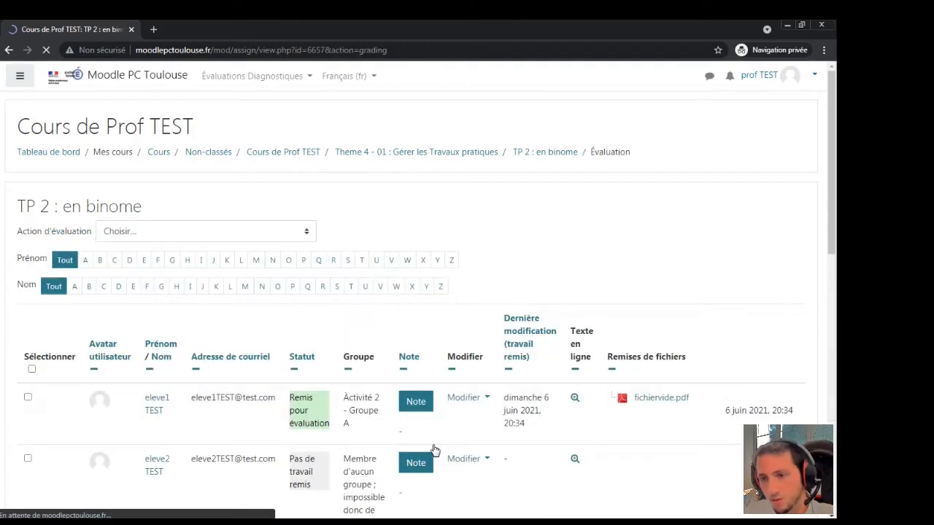
click(422, 402)
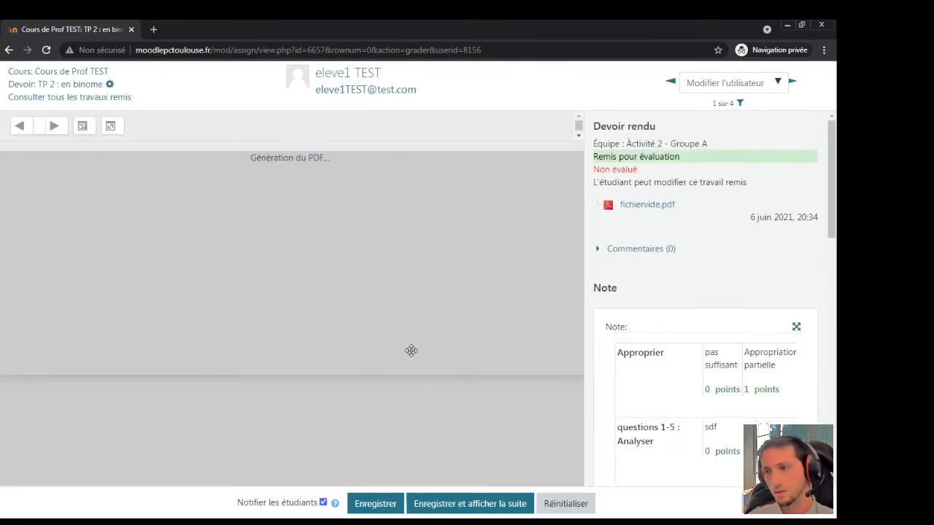
Examine both pages of the submitted PDF and the evaluation criteria displayed beside it
scroll(312, 261, down, 5)
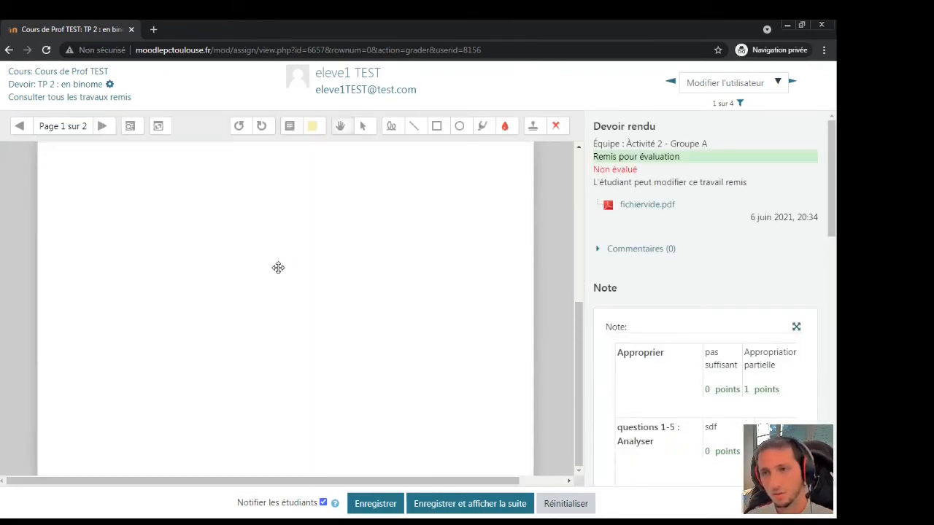
scroll(278, 267, up, 5)
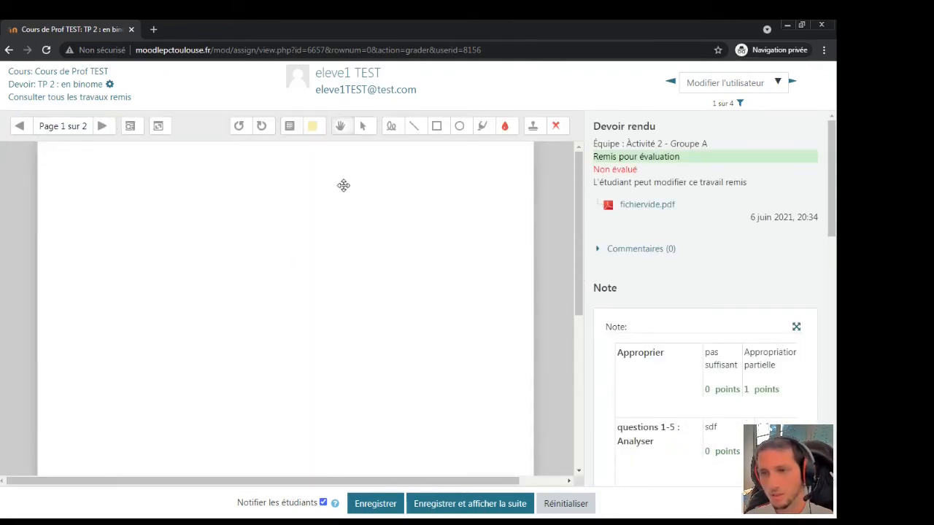
click(104, 126)
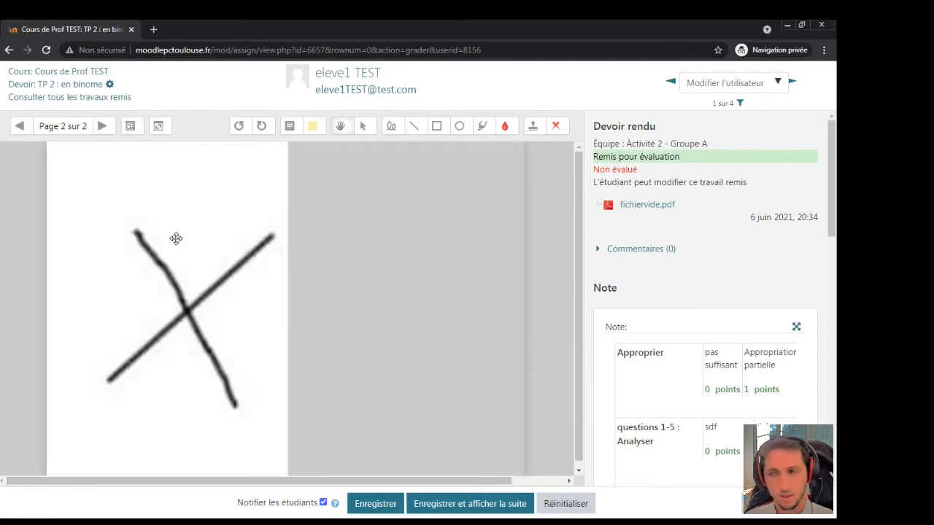
scroll(604, 285, down, 1)
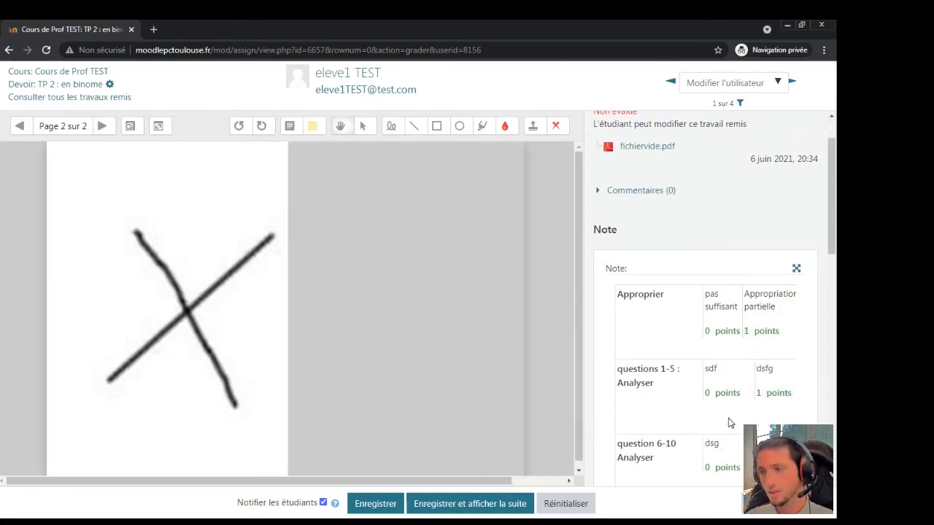
scroll(729, 423, down, 1)
scroll(698, 392, up, 2)
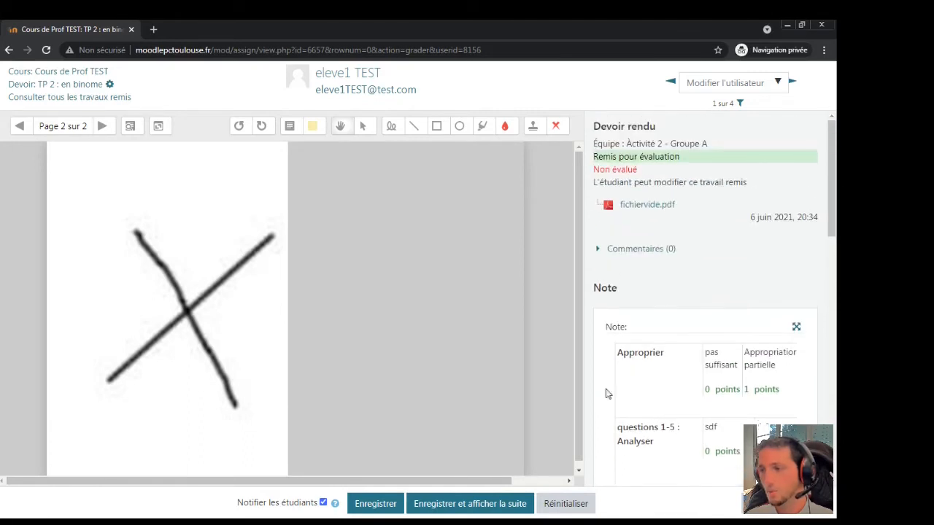
scroll(635, 289, down, 3)
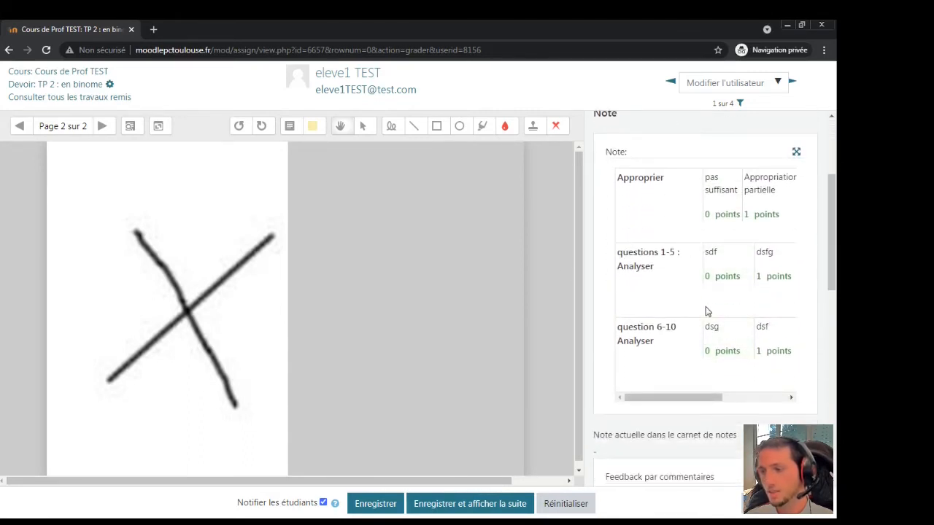
Try the grader's side-by-side and document-only layouts, and display only the grading panel
click(749, 506)
click(780, 506)
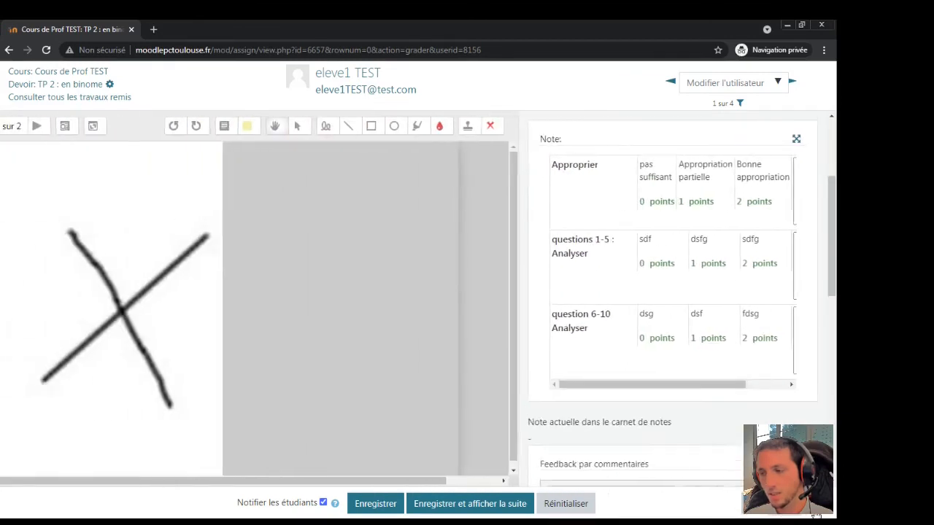
click(812, 506)
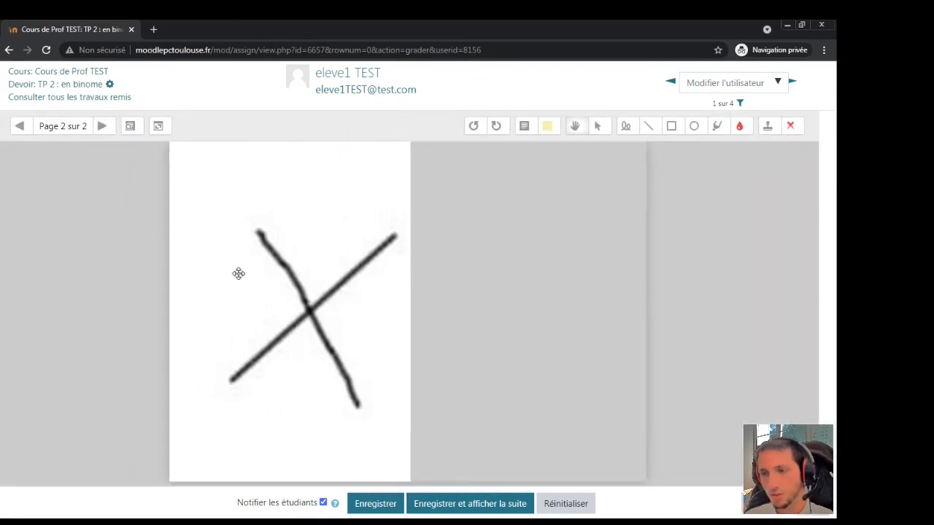
click(781, 507)
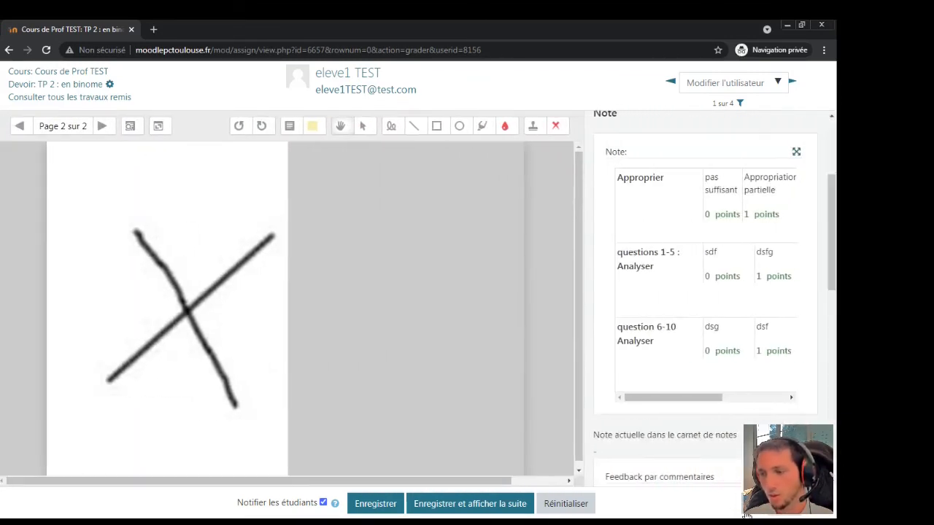
click(748, 506)
Grade the submission as "Bonne appropriation" for Approprier, "dsfg" for questions 1-5 and "dsf" for question 6-10
scroll(533, 304, up, 3)
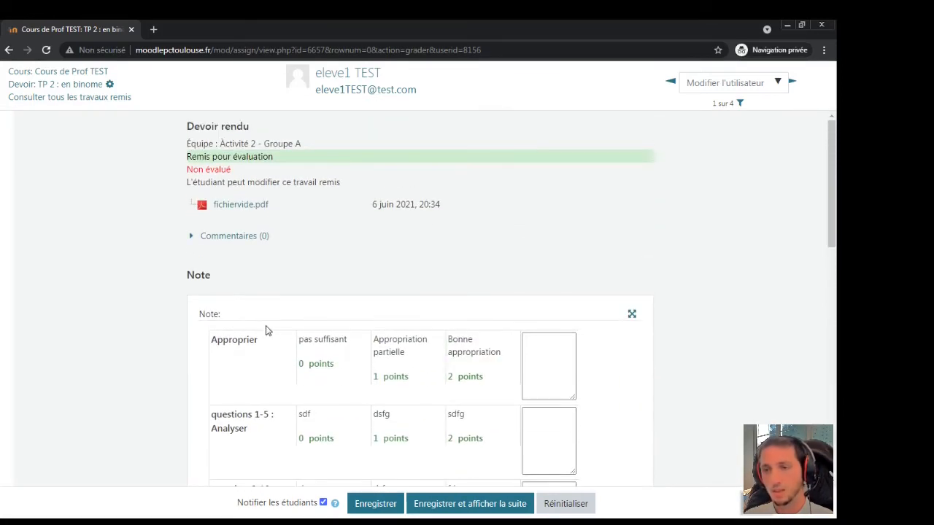
click(344, 291)
click(427, 378)
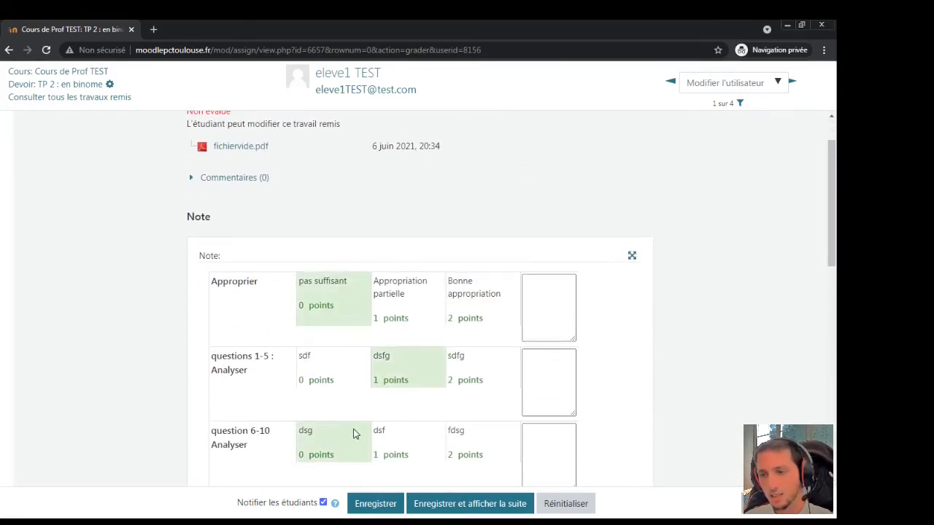
click(459, 437)
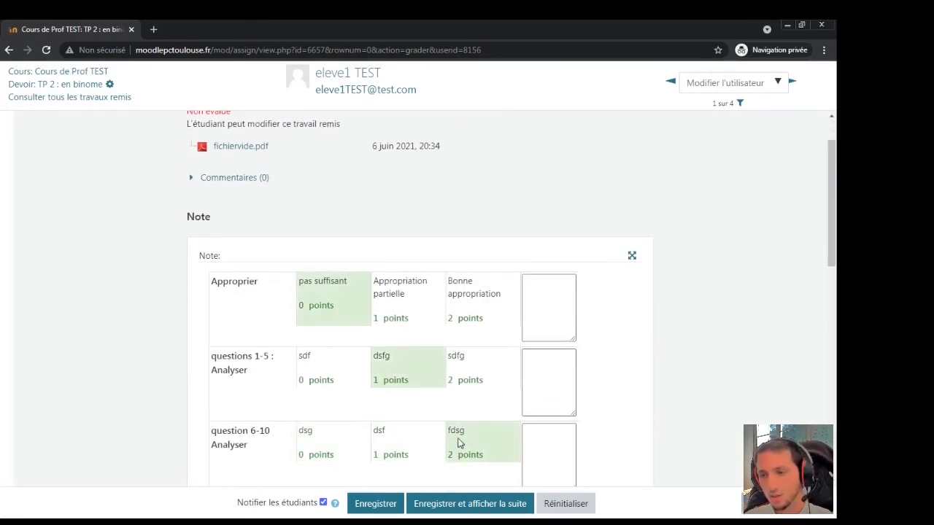
click(471, 303)
click(394, 446)
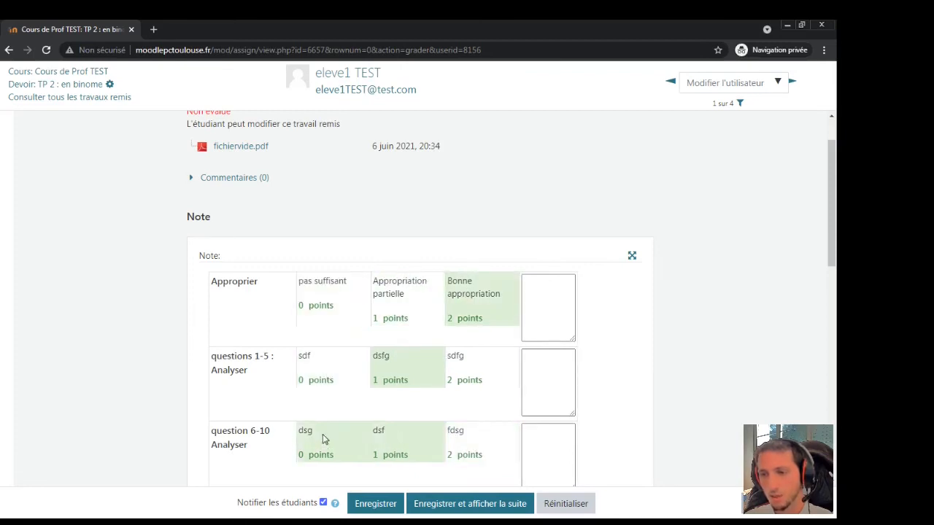
Add the comment "attention tu aurais du..." to the questions 1-5 criterion, leaving the other criteria without comments
click(547, 299)
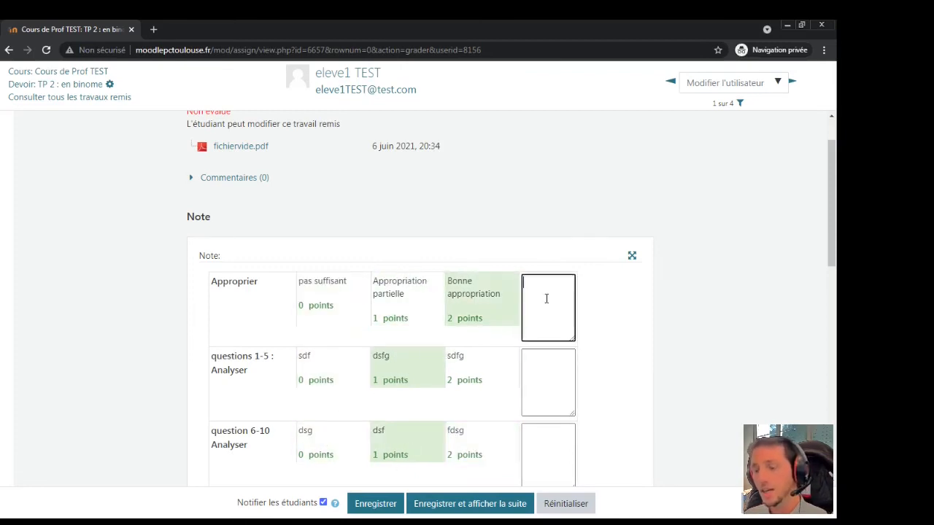
click(550, 374)
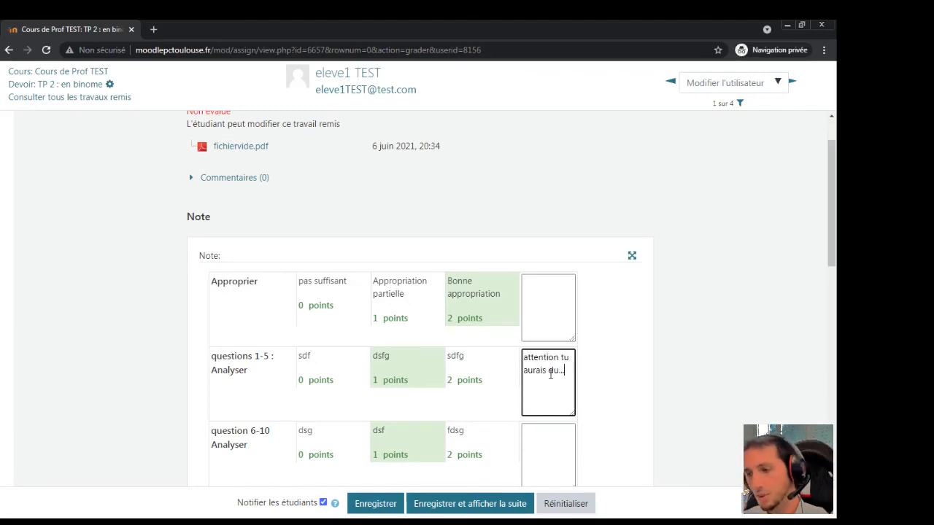
scroll(445, 307, down, 2)
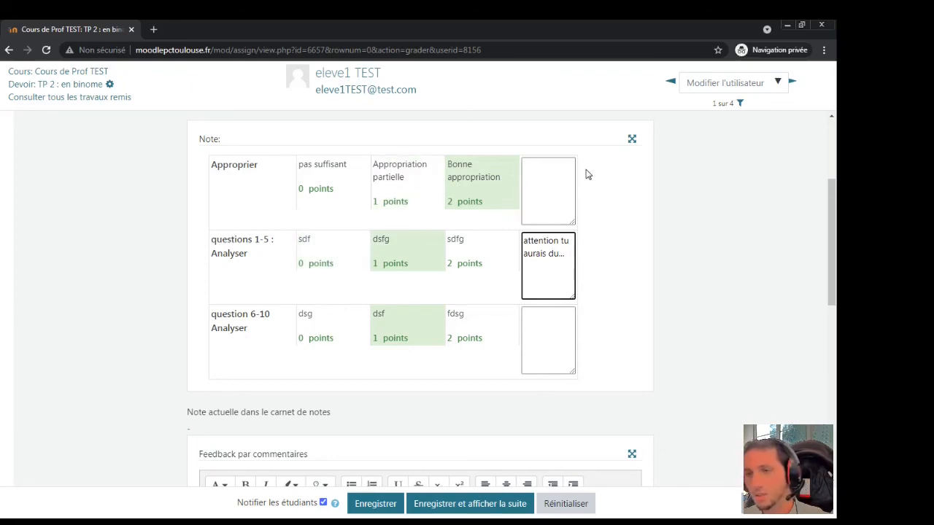
click(547, 173)
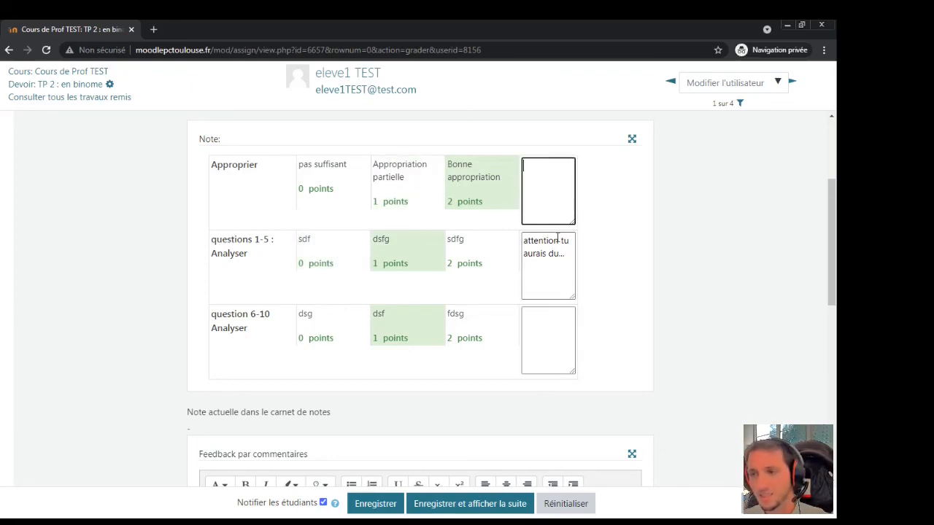
click(559, 252)
click(559, 333)
click(613, 300)
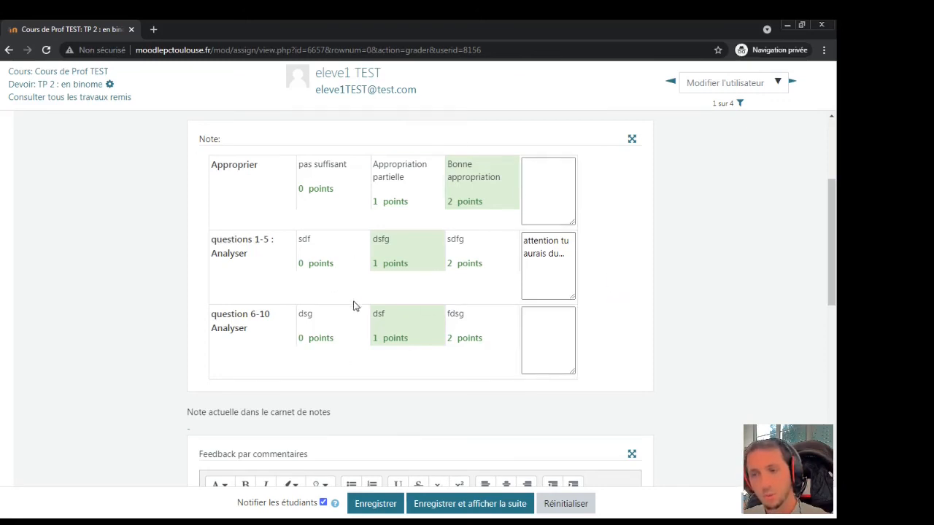
Review the graded criteria and examine the areas for the overall feedback comment and feedback files
scroll(462, 337, down, 1)
scroll(462, 337, up, 2)
scroll(525, 219, down, 2)
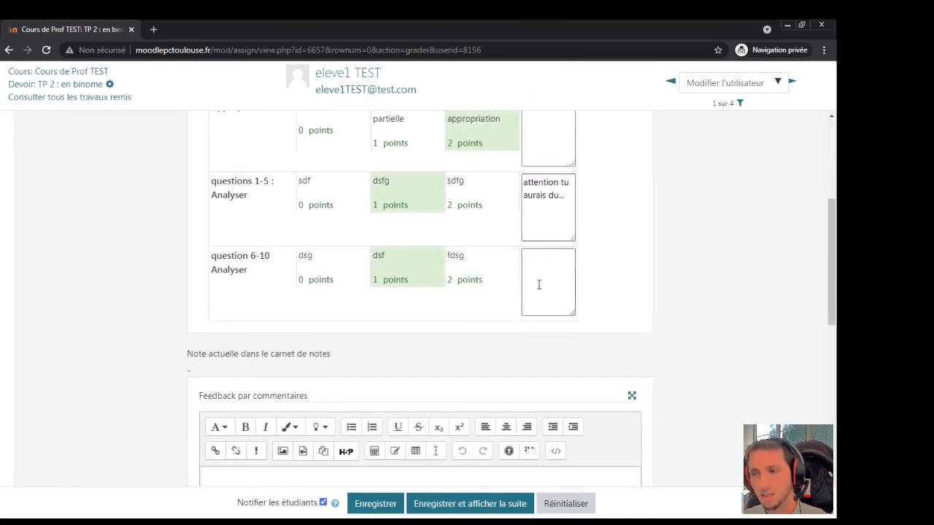
scroll(204, 205, up, 1)
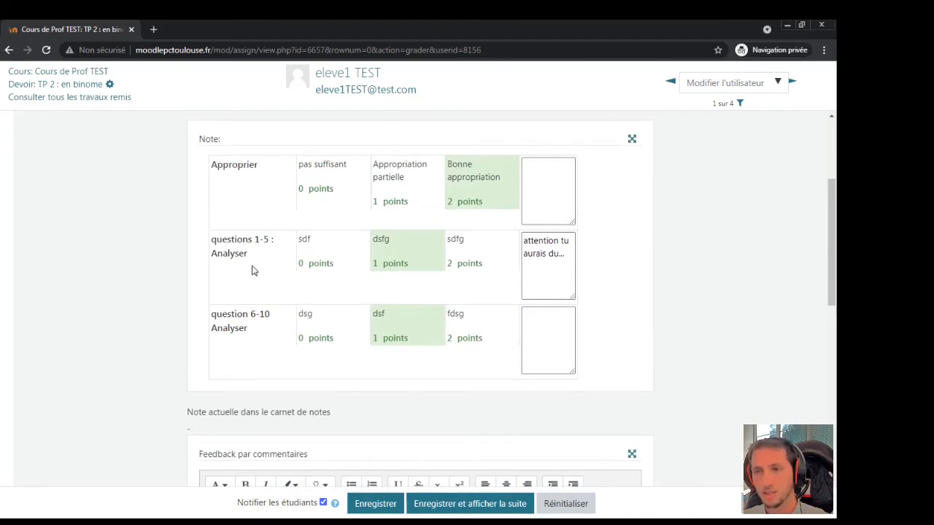
scroll(253, 269, down, 4)
click(310, 263)
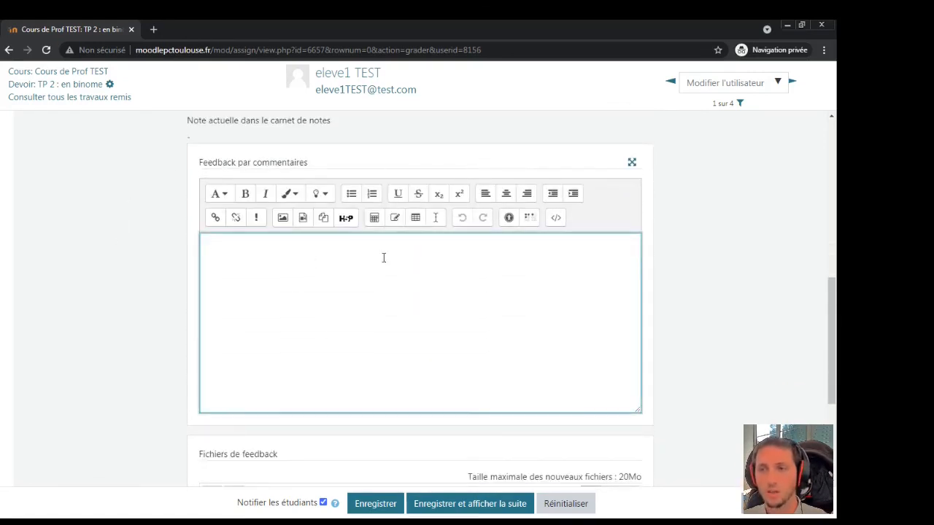
scroll(350, 270, down, 3)
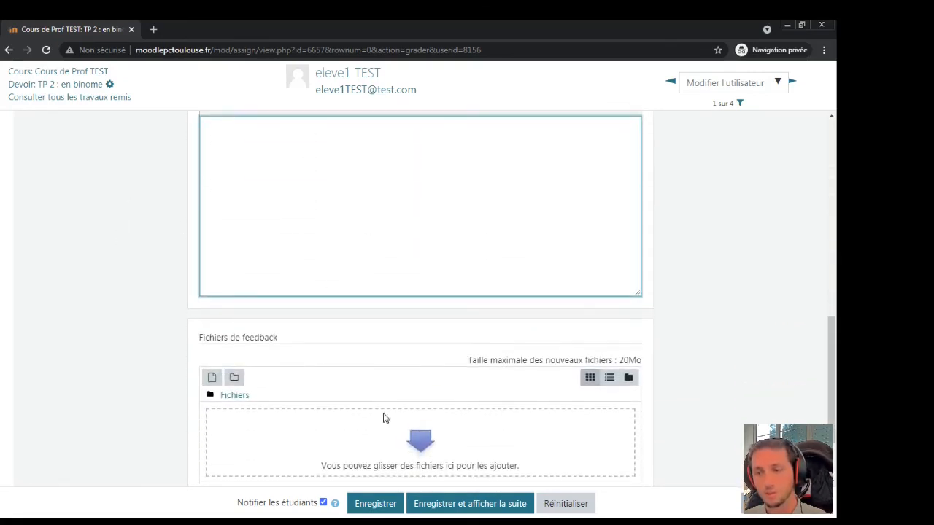